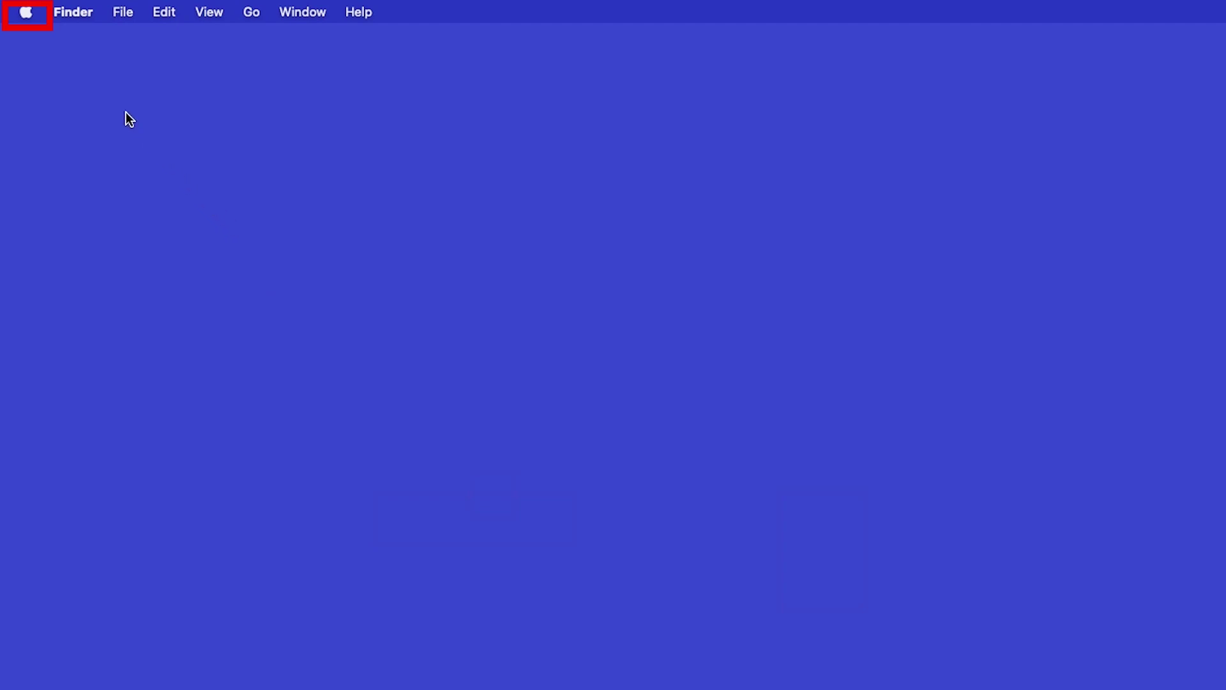
Step: Open System Preferences from the Apple menu and go to the empty Printers & Scanners pane
{"action": "left_click", "coordinate": [25, 12]}
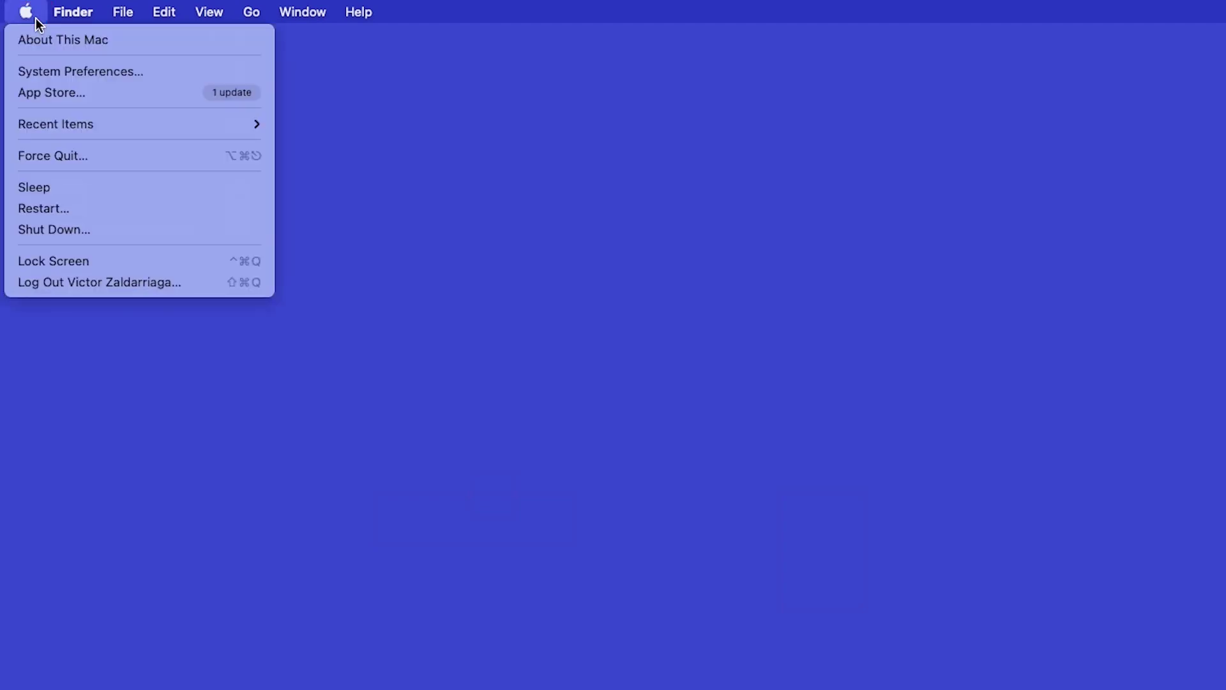
{"action": "left_click", "coordinate": [156, 78]}
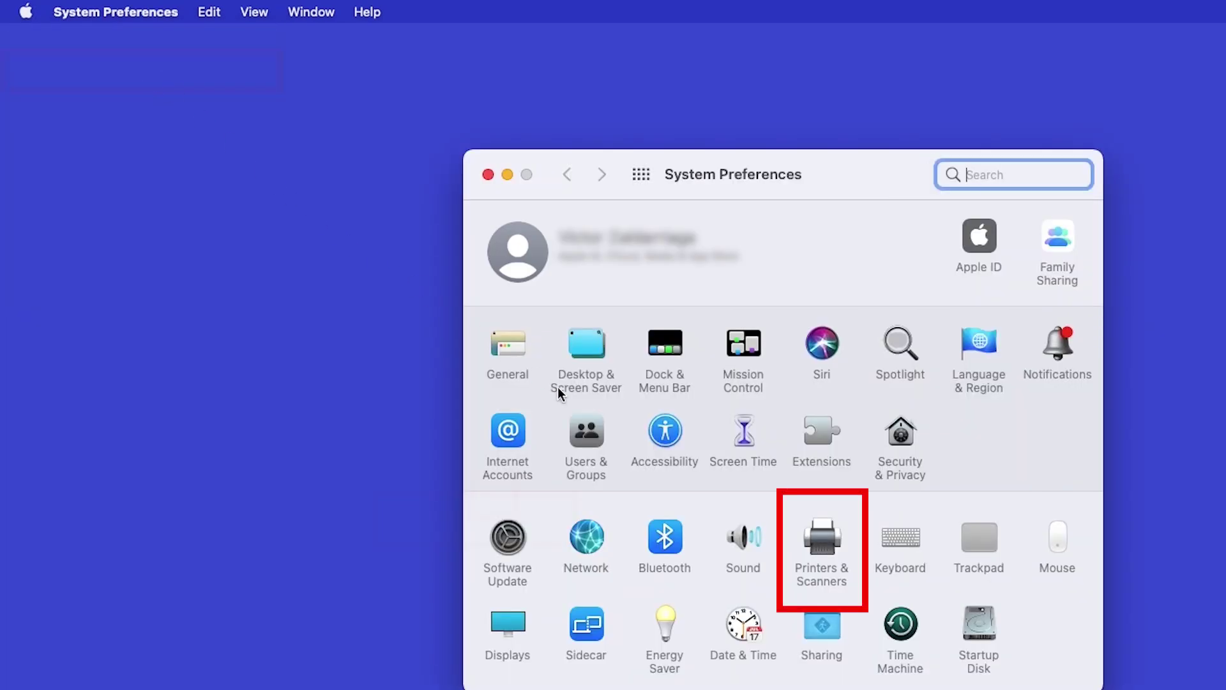
{"action": "left_click", "coordinate": [835, 551]}
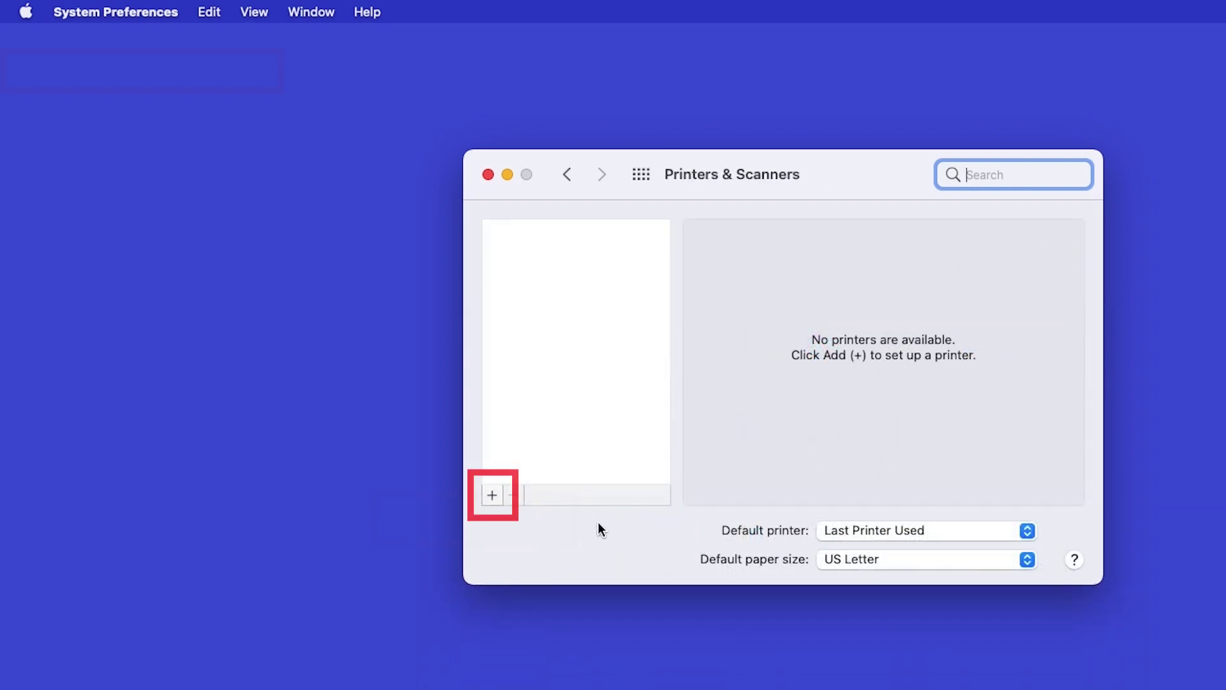
Step: Select Brother DCP-L2550DW in the Add Printer dialog so its name and driver fill in
{"action": "left_click", "coordinate": [499, 497]}
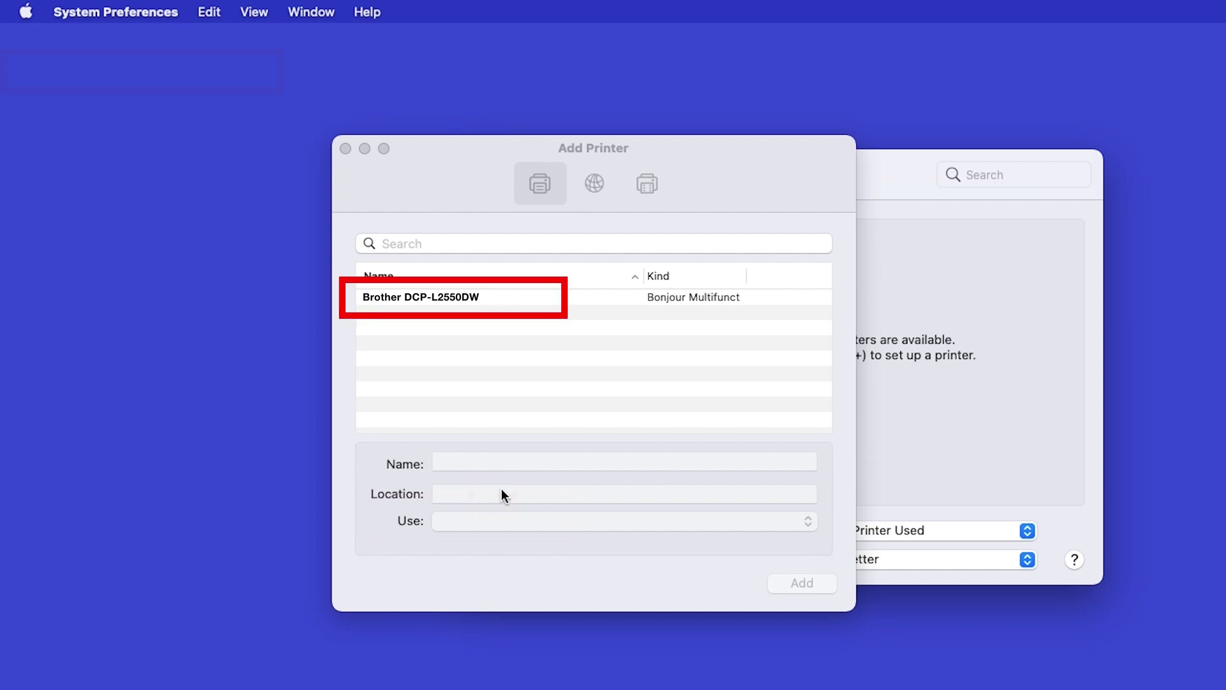
{"action": "left_click", "coordinate": [542, 305]}
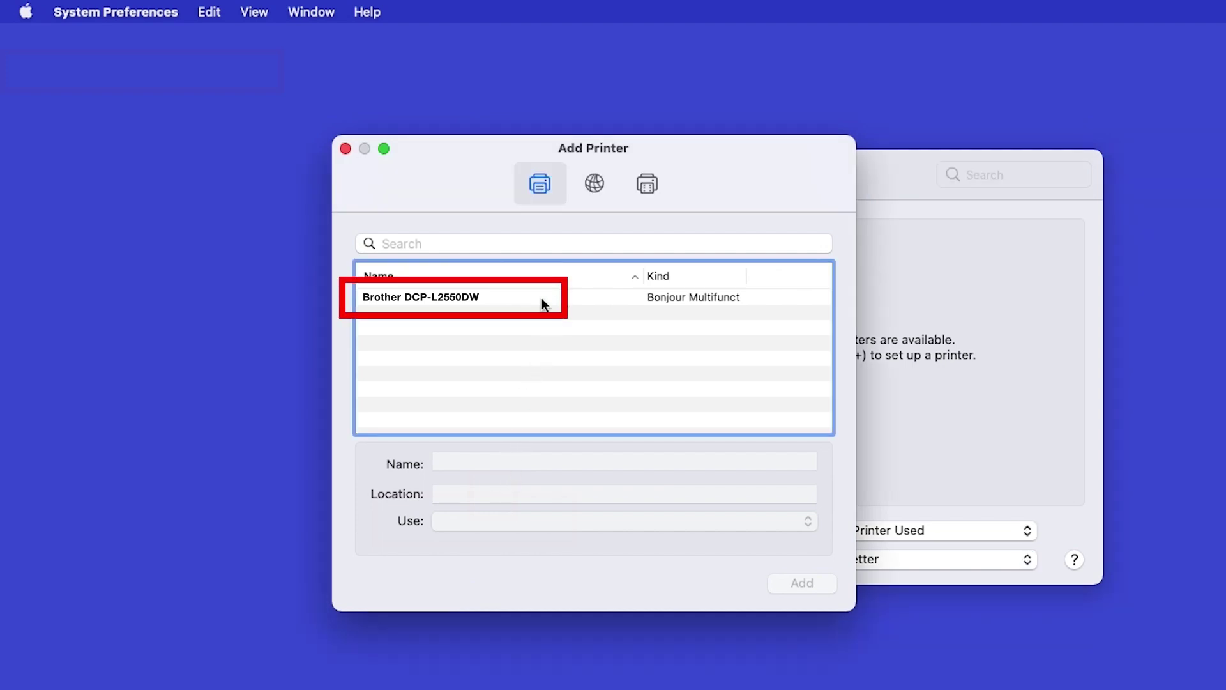
{"action": "left_click", "coordinate": [541, 305]}
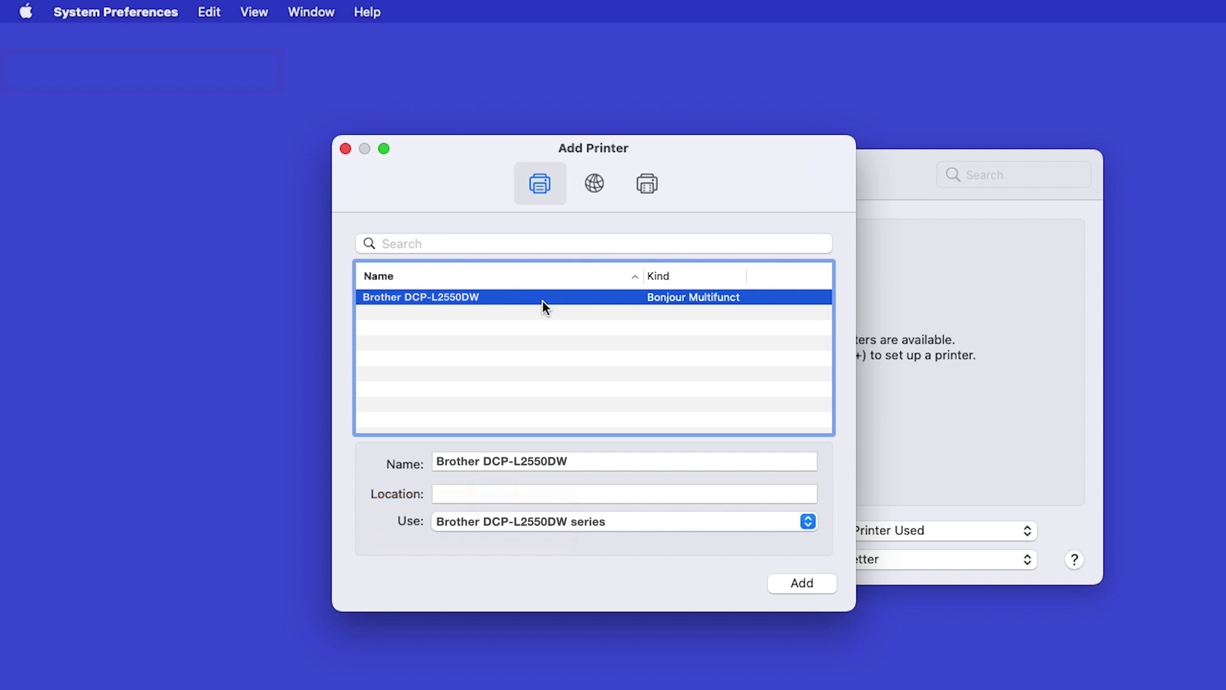
Step: Add the Brother DCP-L2550DW with its default driver and let setup run
{"action": "left_click", "coordinate": [821, 584]}
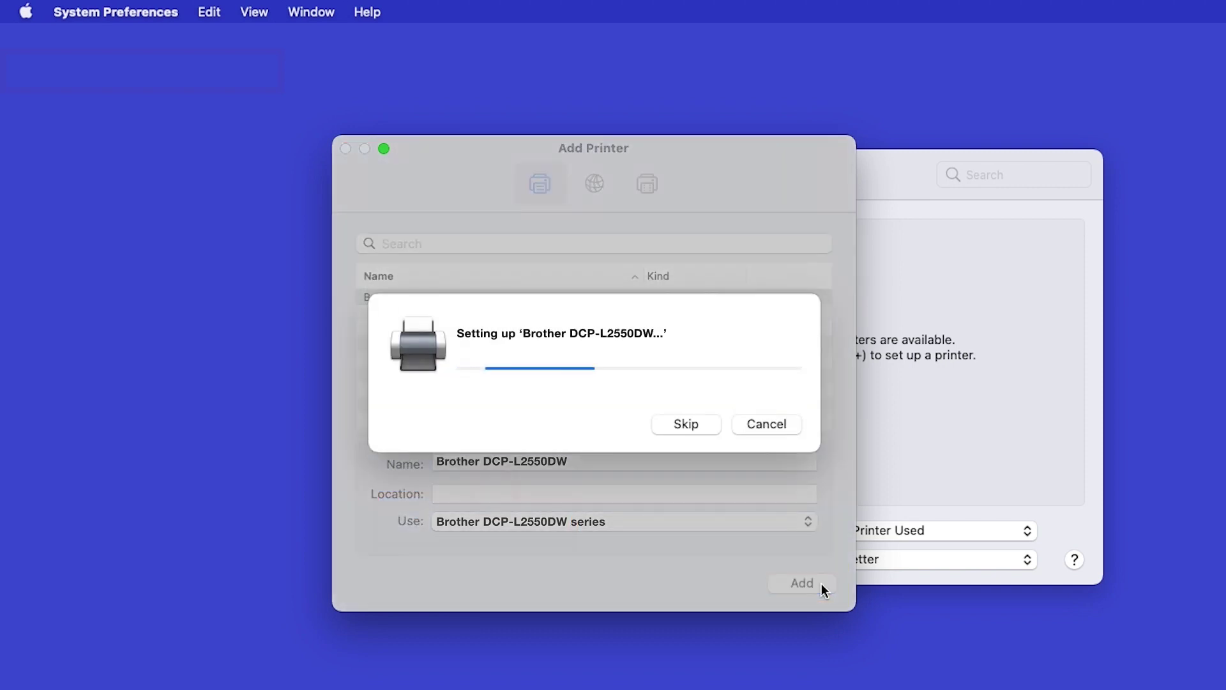